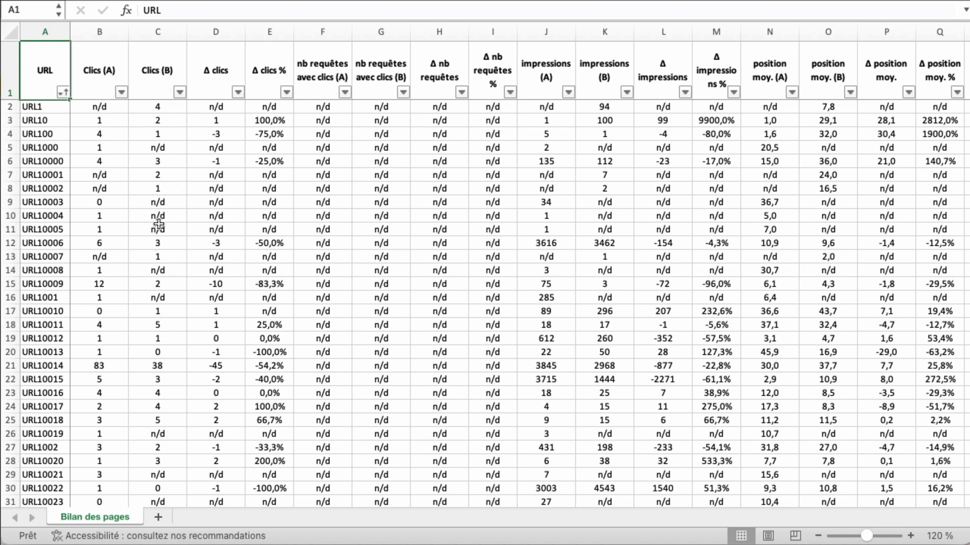
Review the comparison columns, from the clicks for periods A and B through average position, CTR and indexability to Δ profondeur
left_click(99, 108)
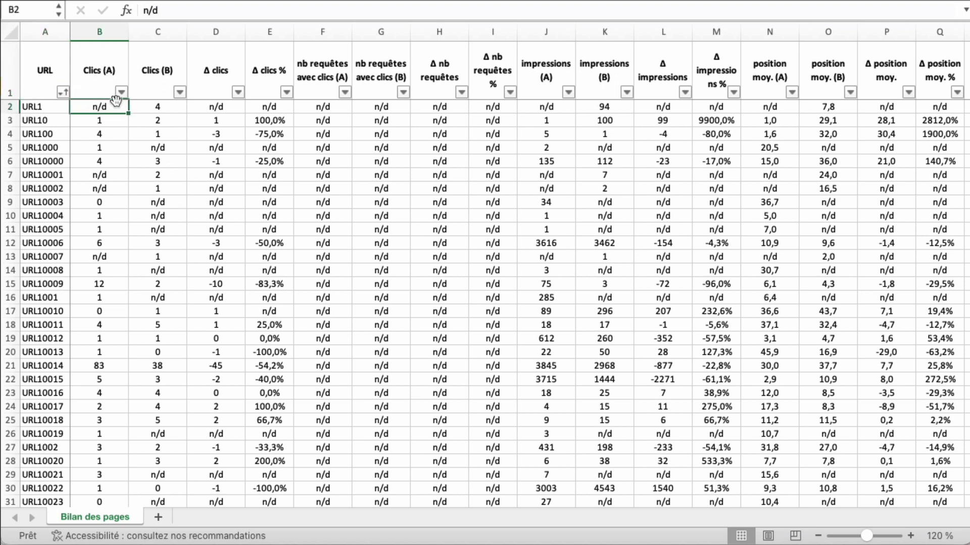
left_click(179, 107)
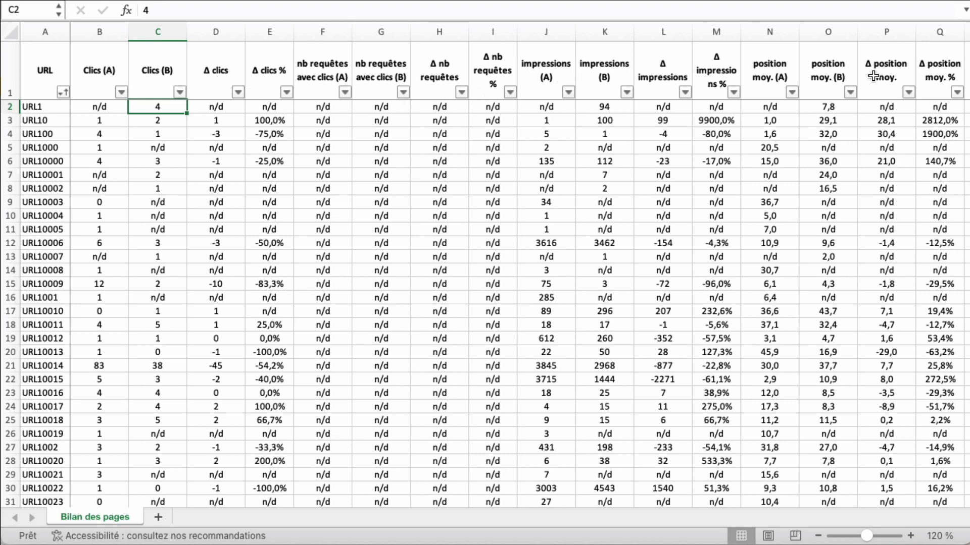
left_click(768, 81)
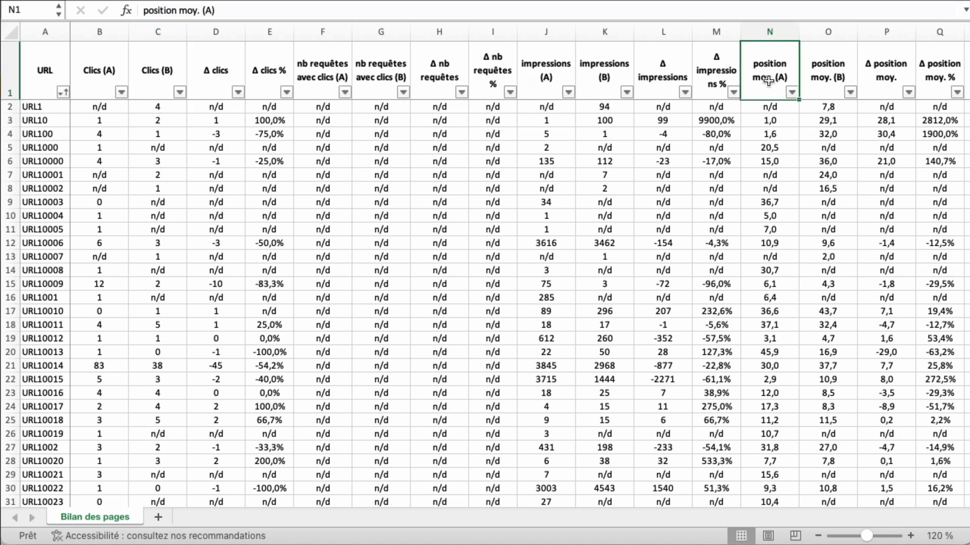
key("Right")
key("Right")
key("Right")
key("Right")
key("Right")
key("Right")
key("Right")
key("Right")
key("Right")
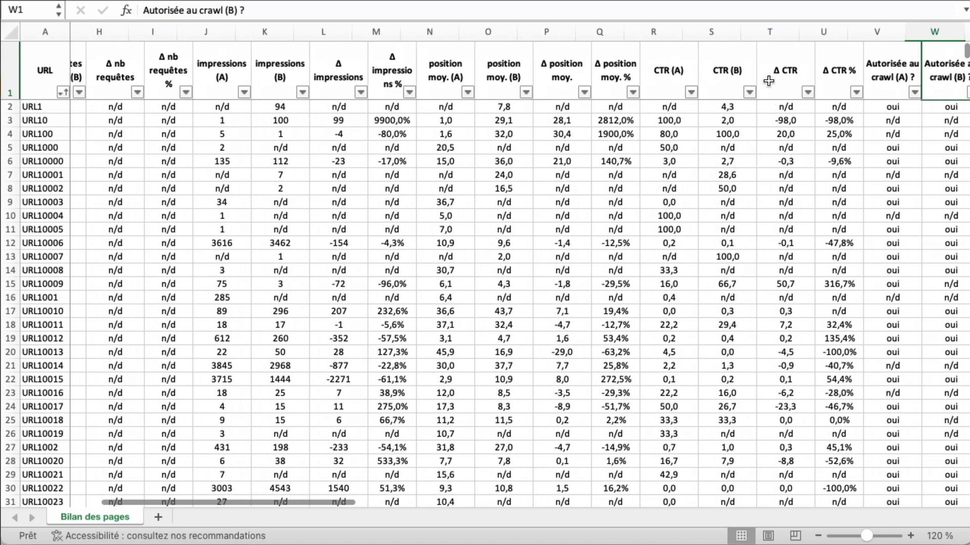
key("Right")
key("Right")
key("Right")
key("Right")
key("Right")
key("Right")
key("Right")
key("Right")
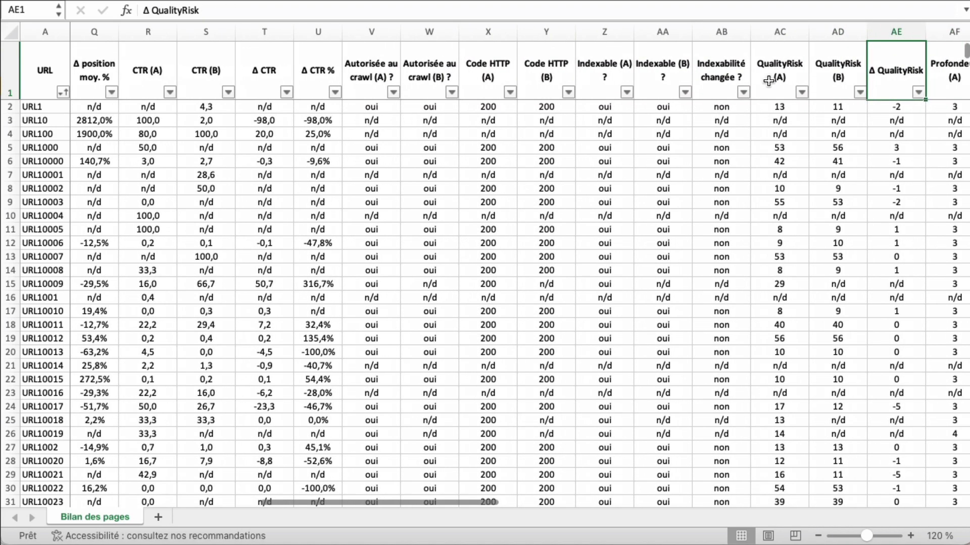
key("Right")
key("Right")
key("Right")
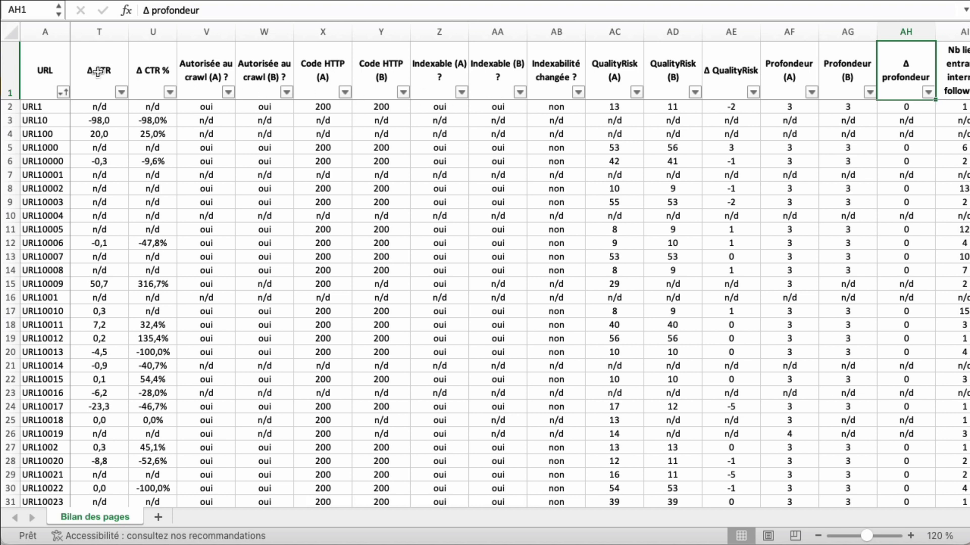
Filter the Clics (A) column to exclude the values 0 and n/d
left_click(50, 73)
key("Right")
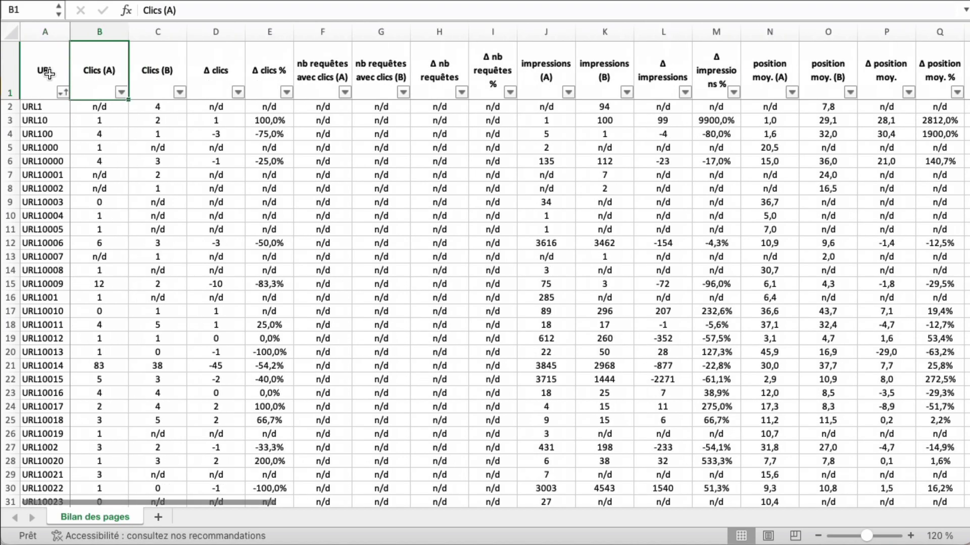
left_click(122, 92)
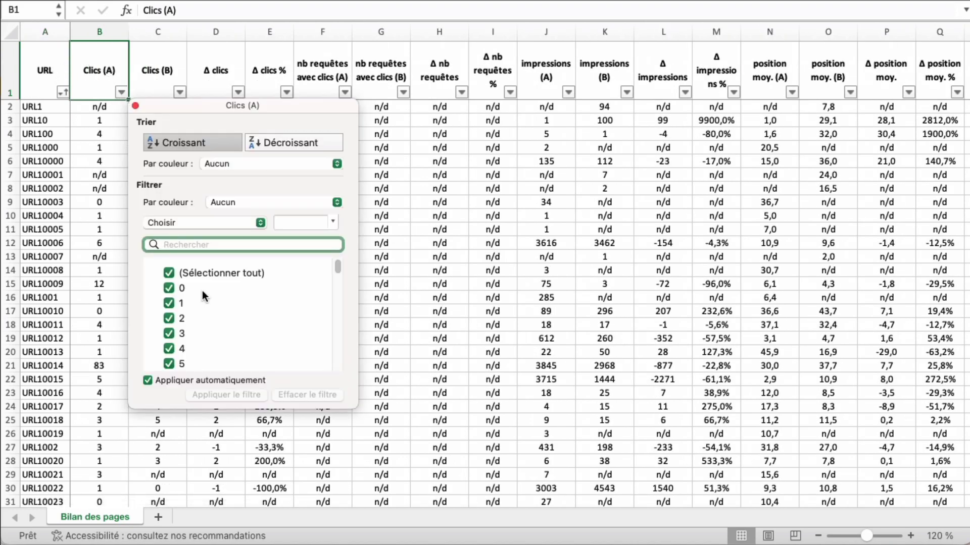
left_click(171, 294)
left_click(172, 297)
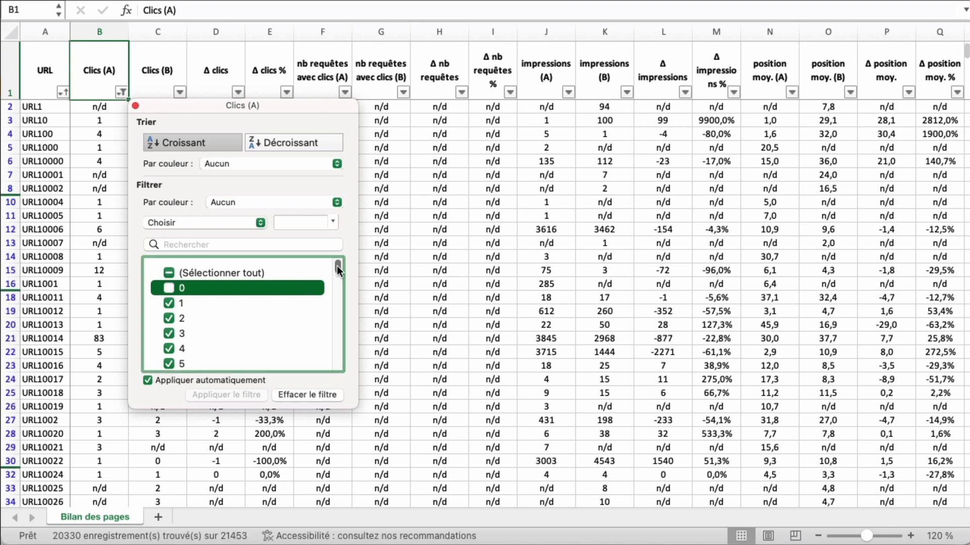
left_click_drag(337, 266, 339, 373)
left_click(168, 364)
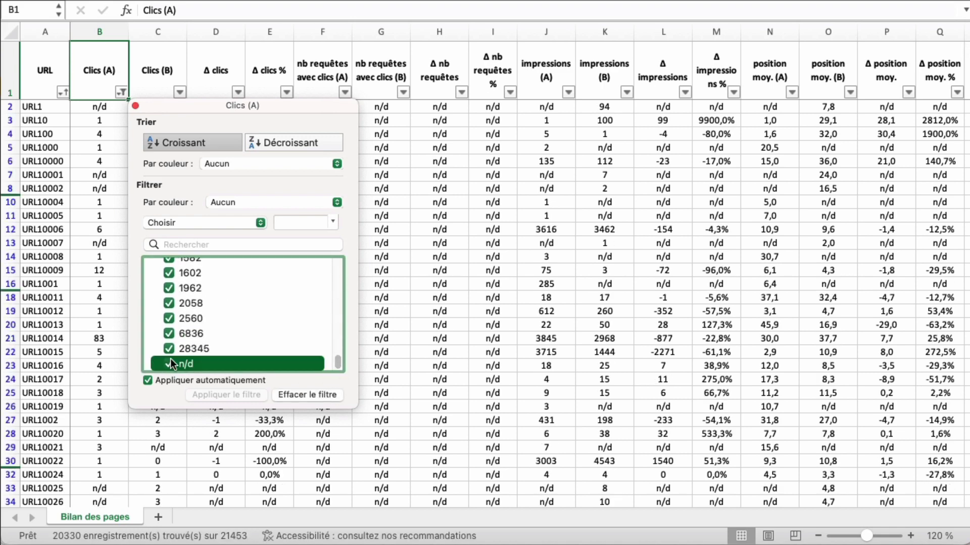
left_click(105, 224)
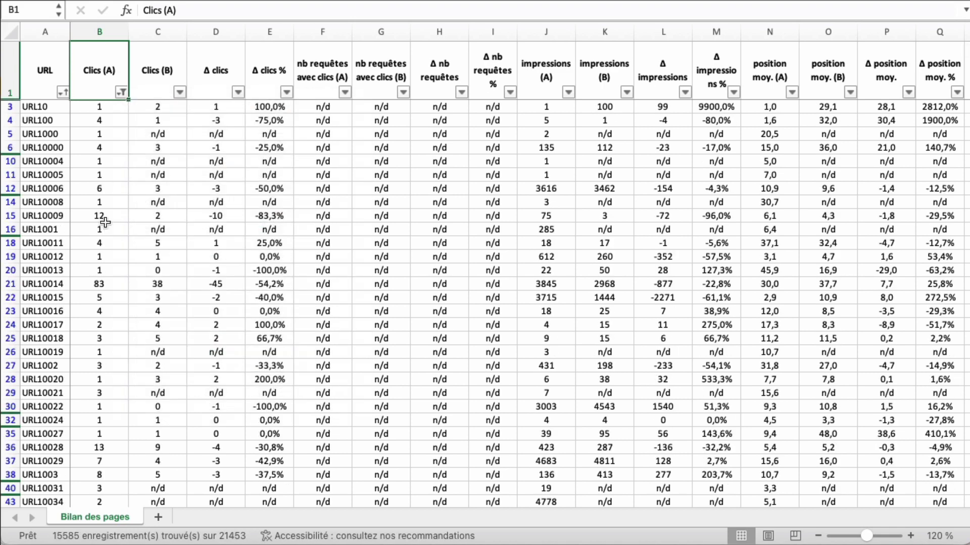
Sort the filtered pages by Clics (A) in descending order
left_click(113, 132)
left_click(123, 93)
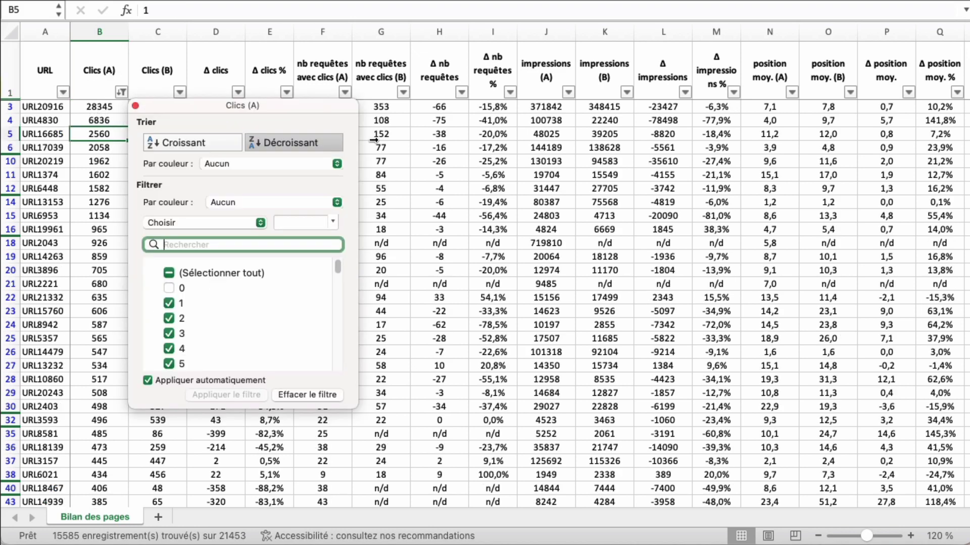
left_click(417, 141)
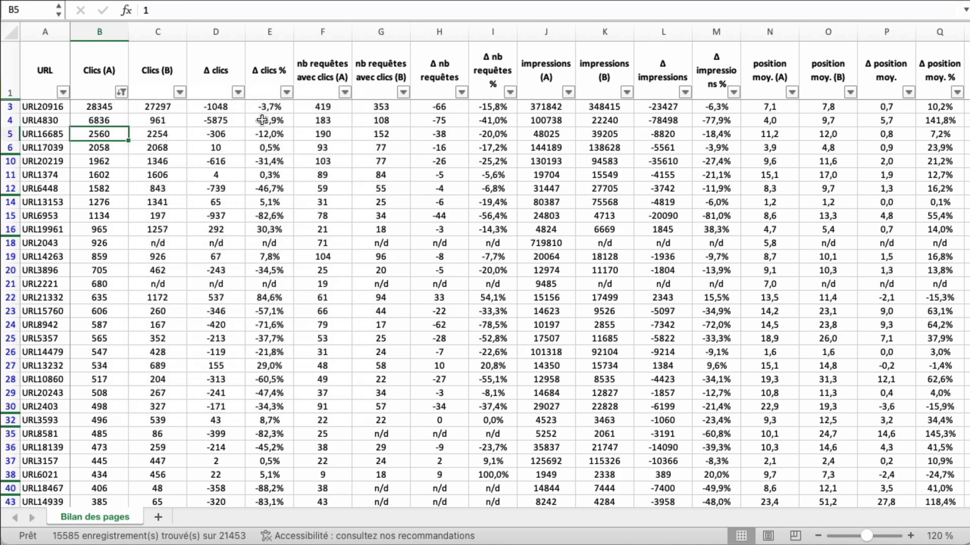
Examine the metrics of the most-clicked pages, from Clics (A) across to Pb contenu taille page (B)
left_click(56, 106)
left_click(96, 107)
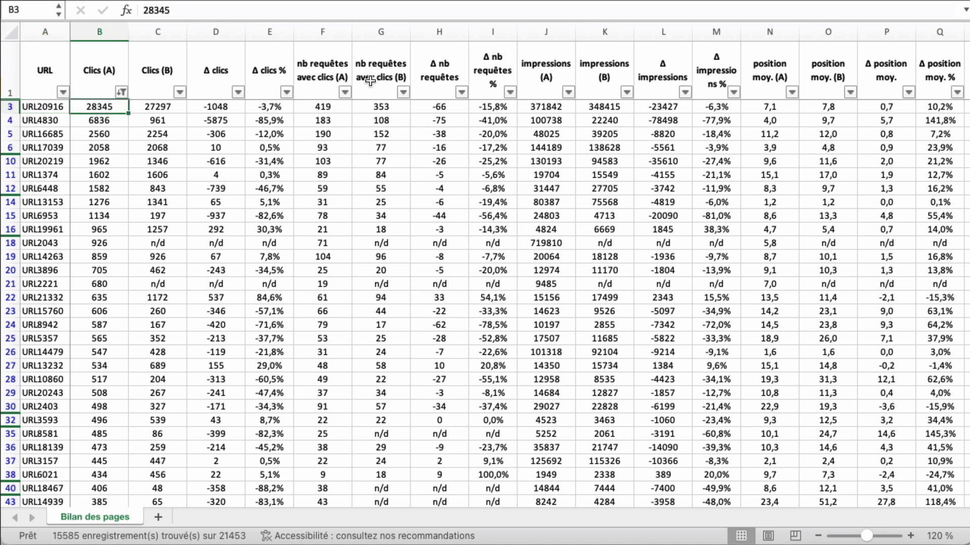
left_click(824, 74)
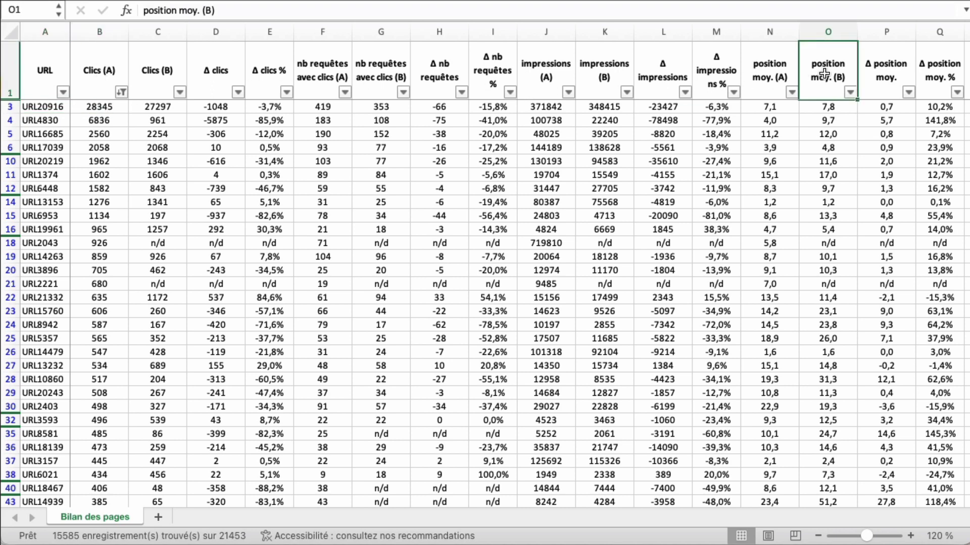
key("Right")
key("Right")
key("Right")
key("Right")
key("Right")
key("Right")
key("Right")
key("Right")
key("Right")
key("Right")
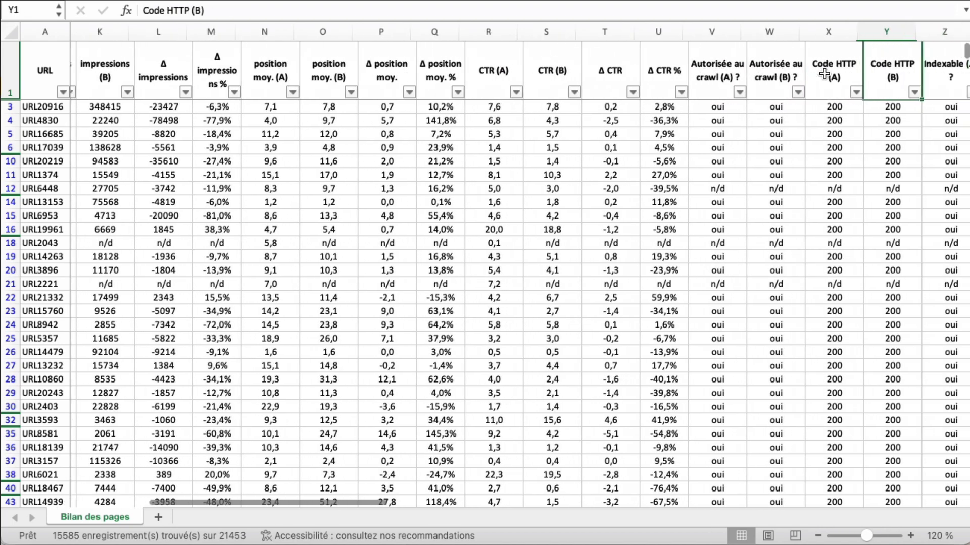
key("Right")
key("Right")
key("Right")
key("Right")
key("Right")
key("Right")
key("Right")
key("Right")
key("Right")
key("Right")
key("Right")
key("Right")
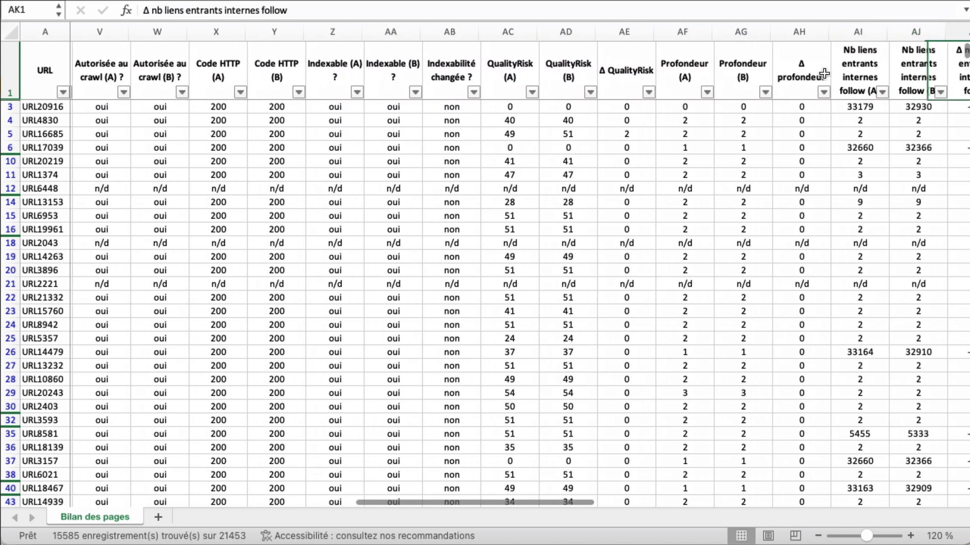
key("Right")
key("Right")
key("Right")
key("Right")
key("Right")
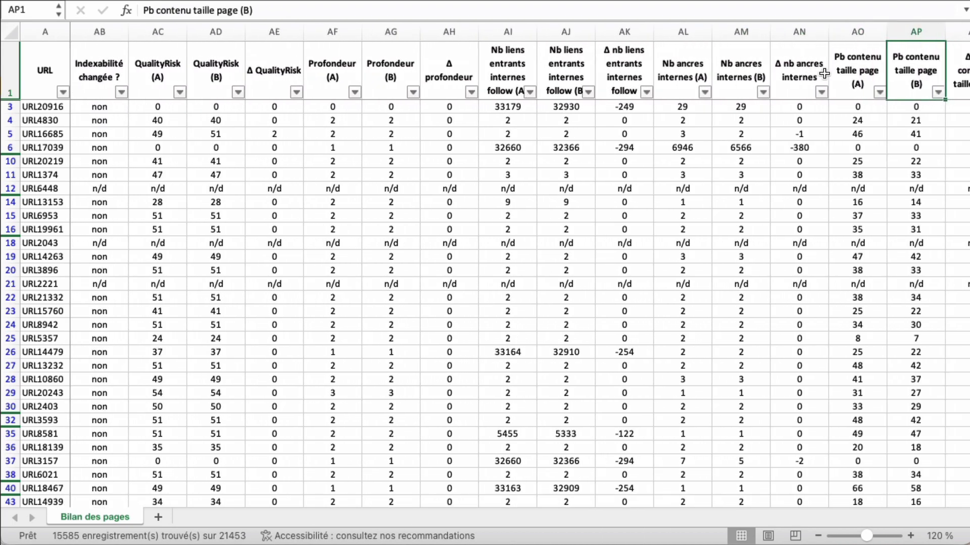
Filter the Indexable (B) ? column to show only pages with the value non
key("Left")
key("Left")
key("Left")
key("Left")
key("Left")
key("Left")
key("Left")
key("Left")
key("Left")
key("Left")
key("Left")
key("Left")
key("Left")
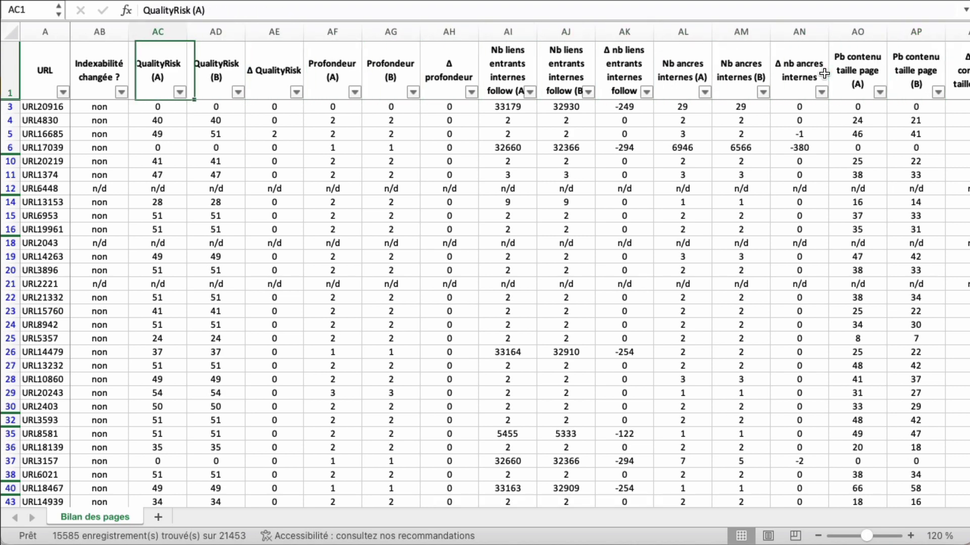
key("Left")
key("Left")
key("Left")
key("Left")
key("Left")
key("Left")
key("Left")
key("Left")
key("Left")
key("Left")
key("Left")
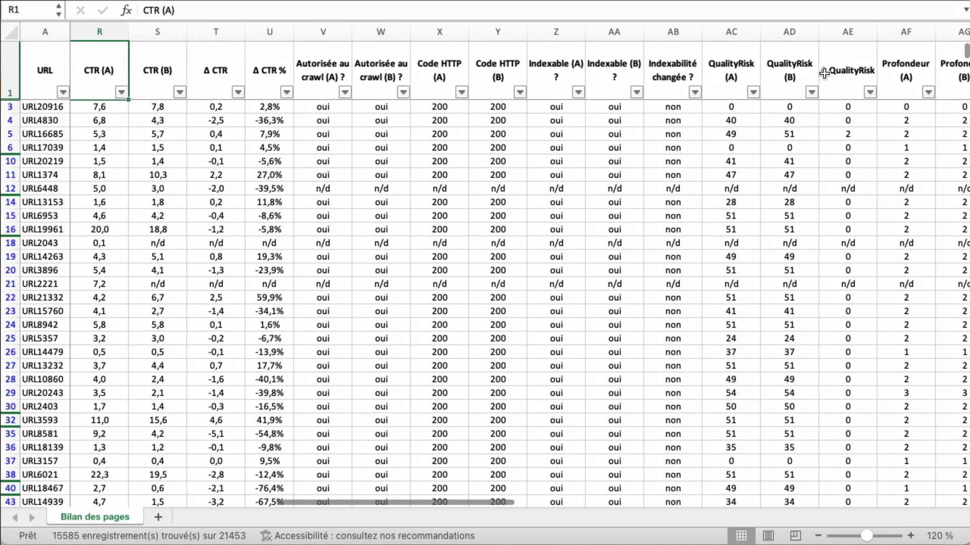
left_click(636, 92)
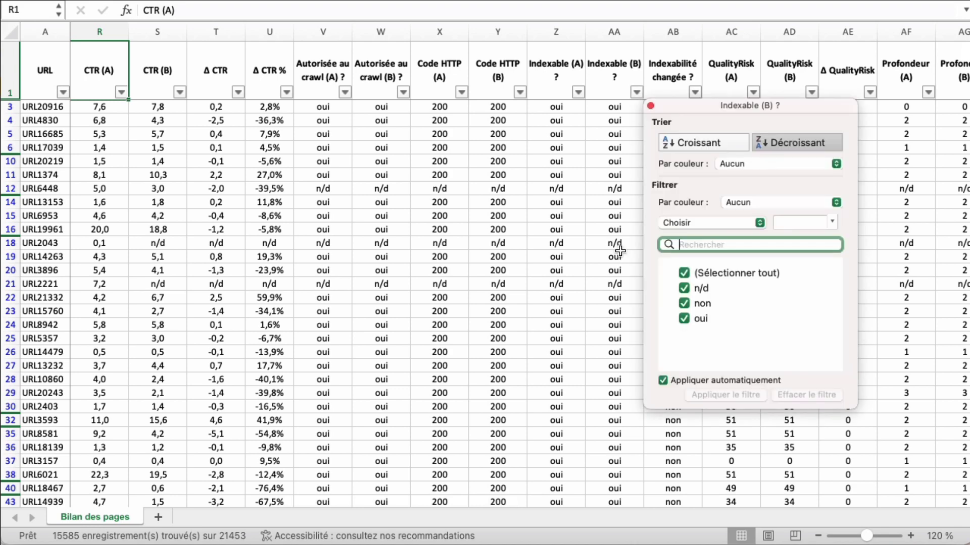
left_click(684, 288)
left_click(685, 356)
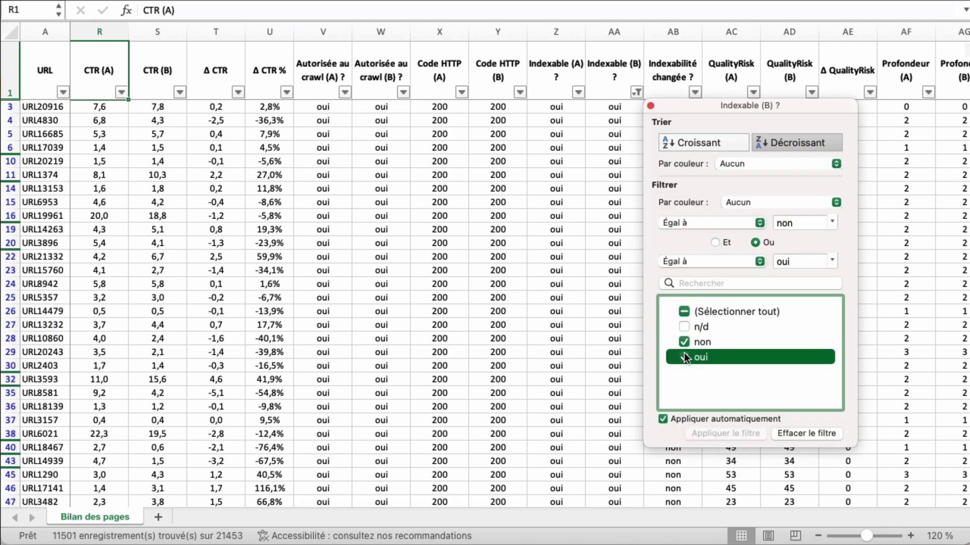
left_click(589, 301)
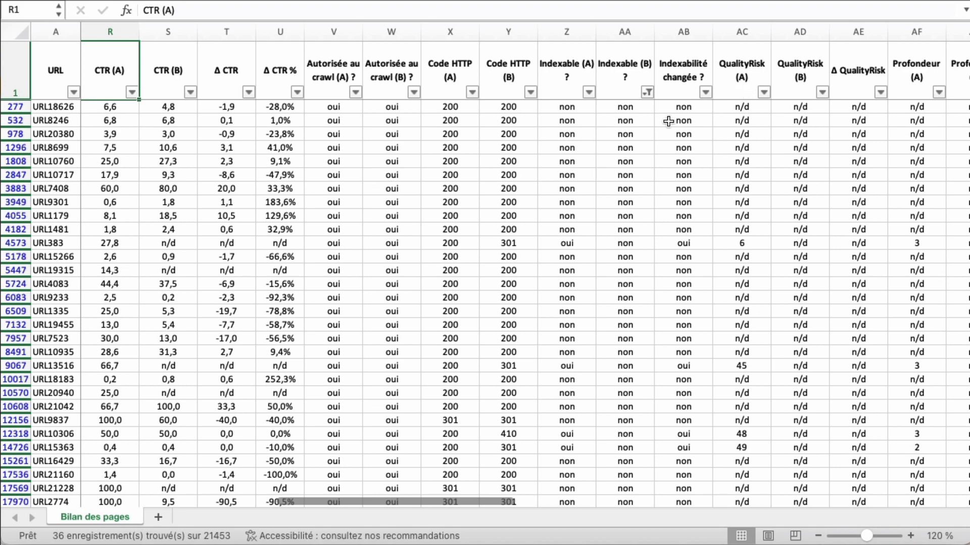
Change the Indexable (B) ? filter to show only n/d instead of non
left_click(647, 92)
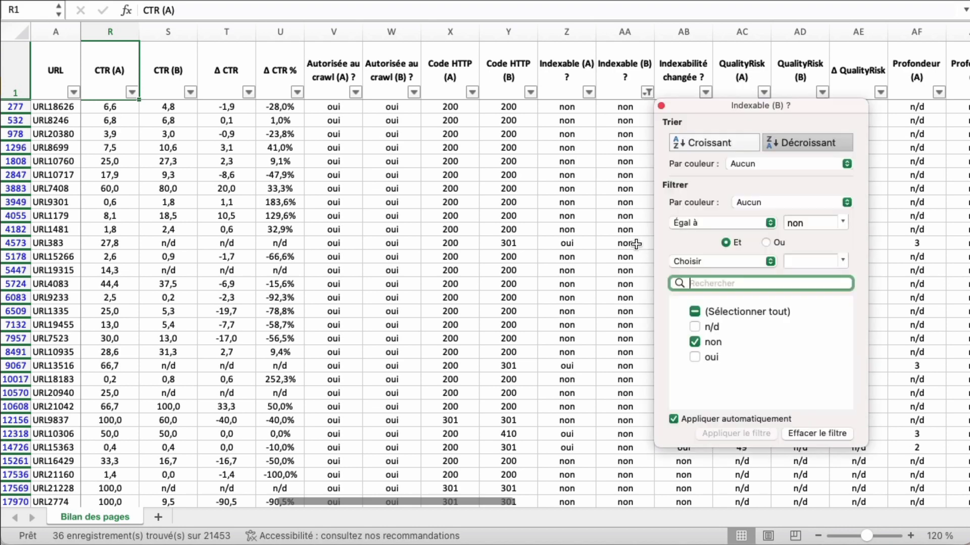
left_click(695, 327)
left_click(695, 342)
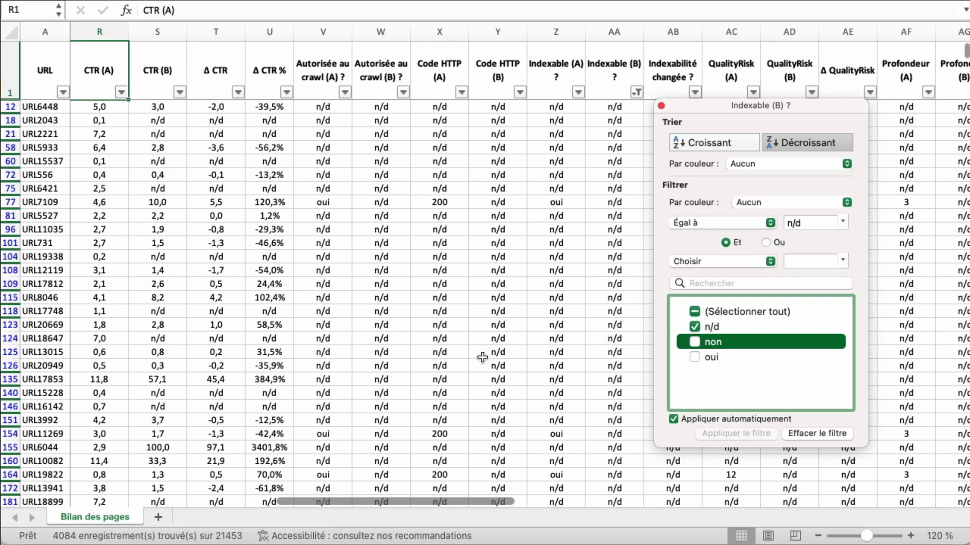
left_click(597, 324)
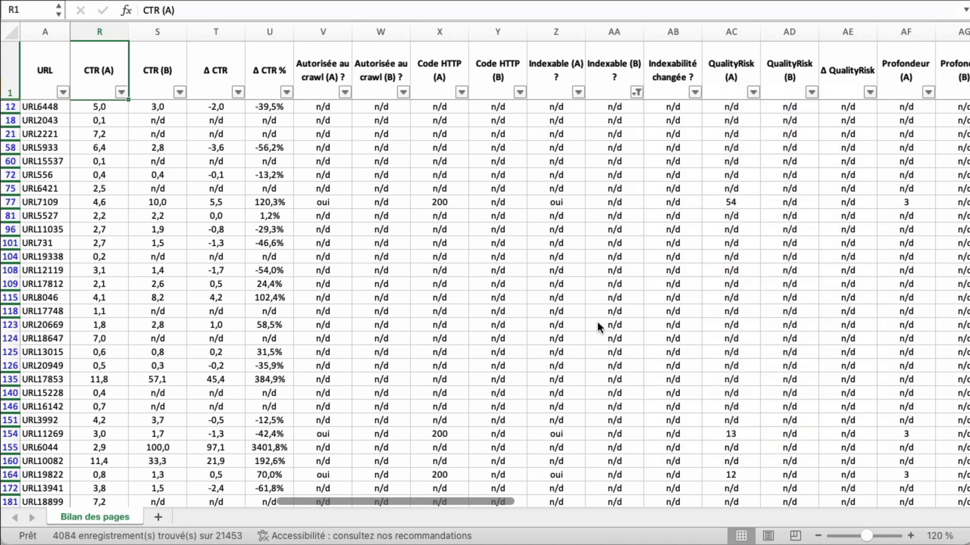
Compare clicks and average position between periods A and B for the most-clicked pages URL6448, URL2043 and URL2221
left_click(46, 77)
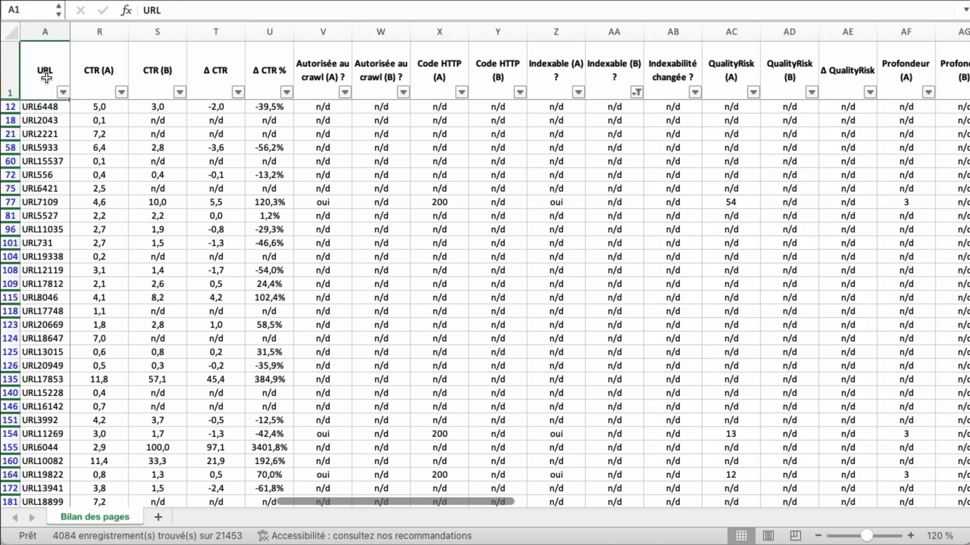
key("Right")
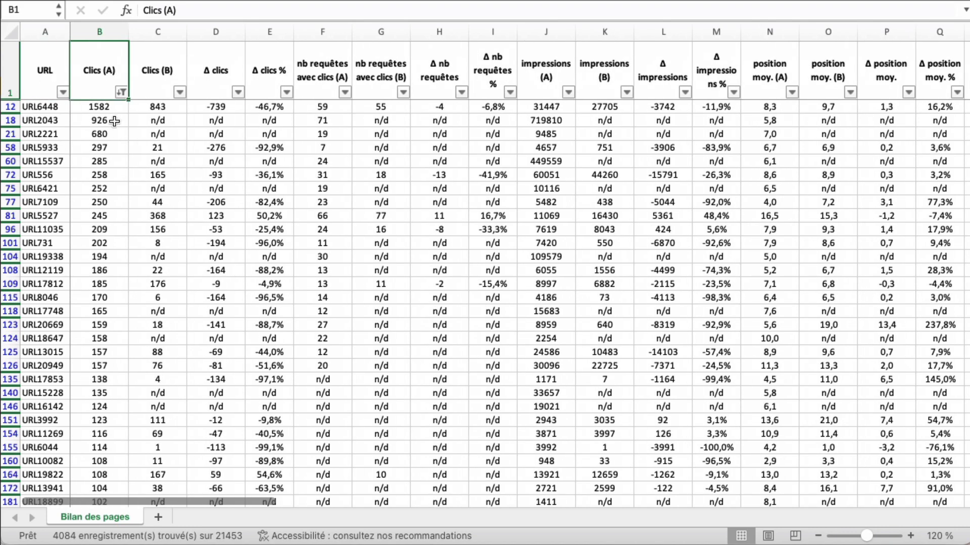
left_click(88, 105)
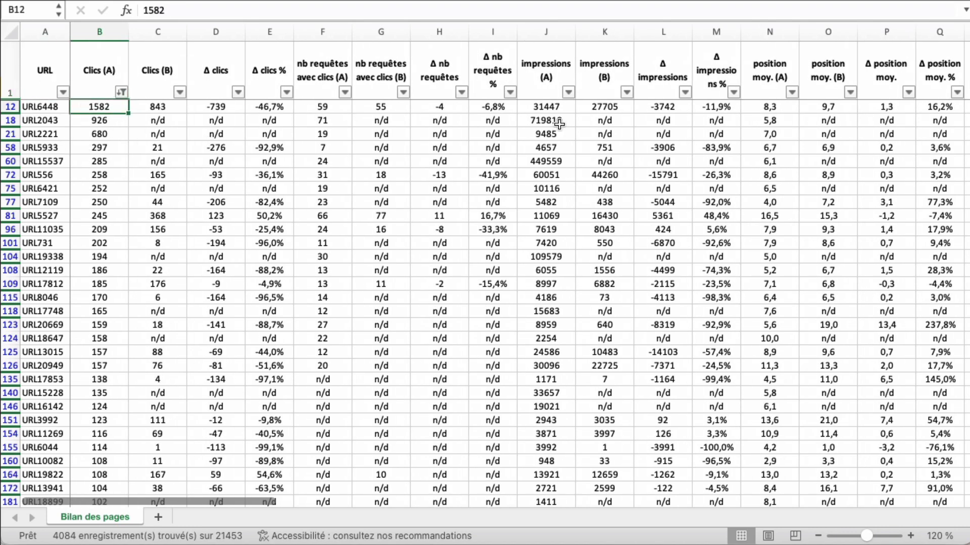
left_click(772, 108)
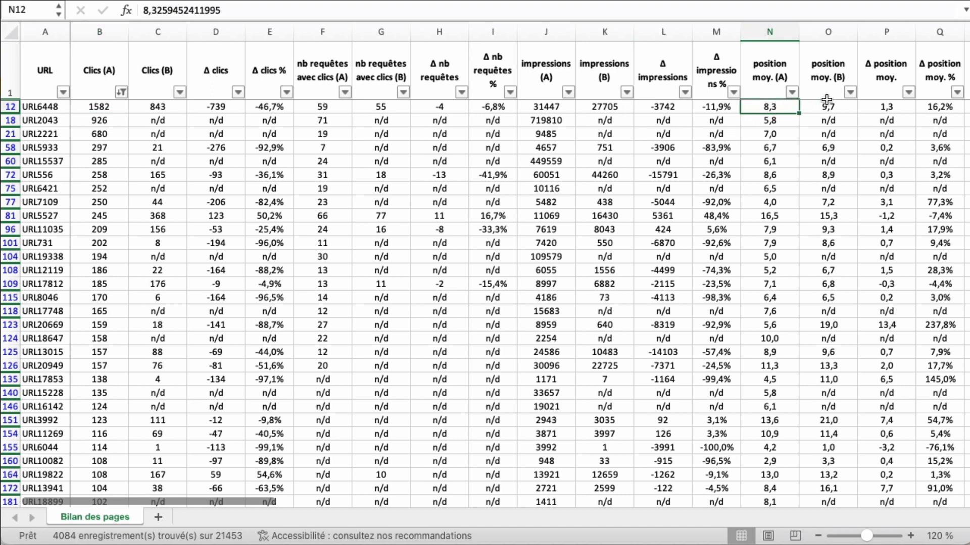
left_click(165, 106)
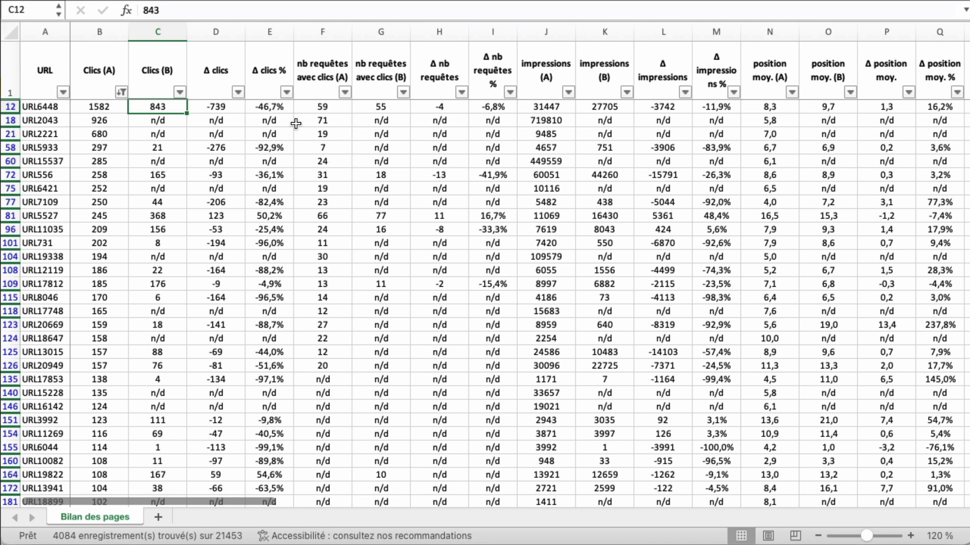
left_click(272, 108)
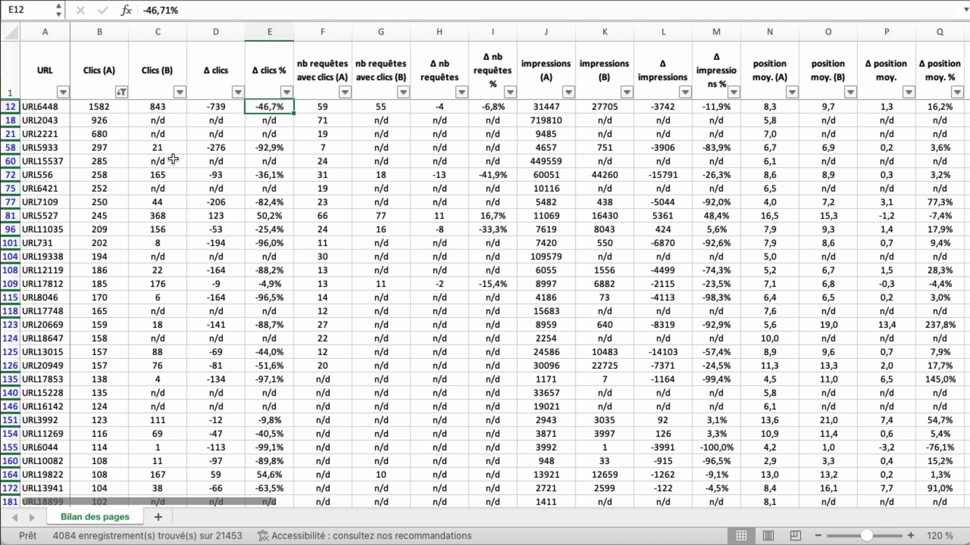
left_click(164, 120)
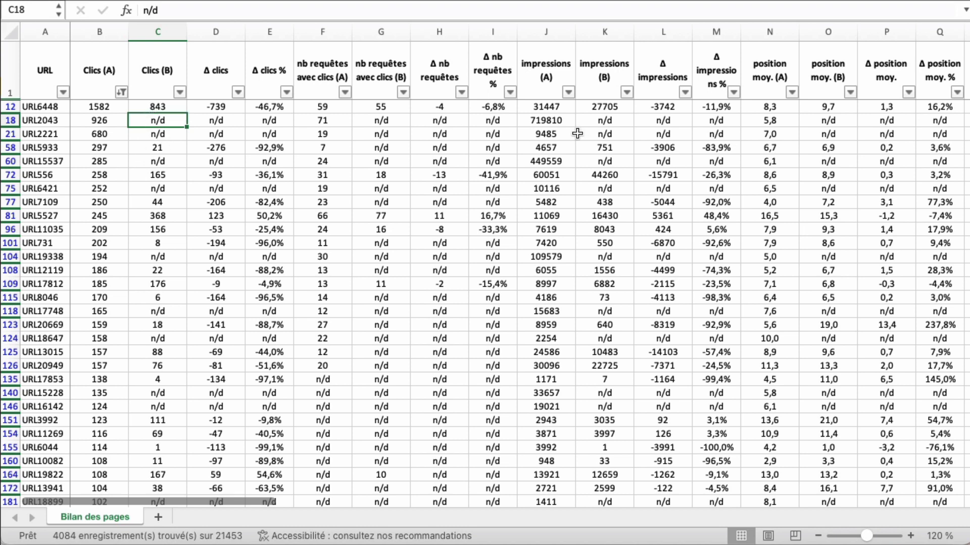
left_click(782, 137)
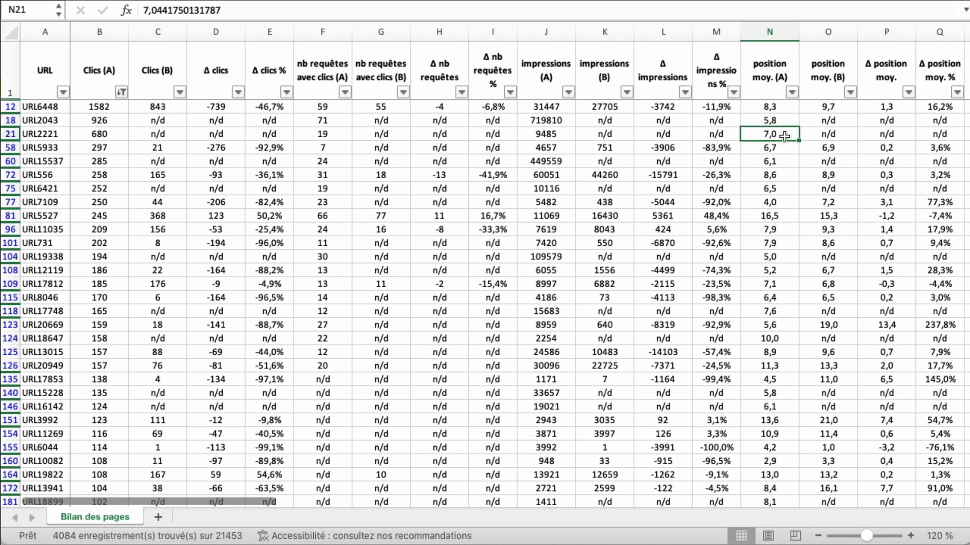
Examine the CTR, crawl, HTTP code, indexability, QualityRisk and depth values of URL2221 for both periods
key("Right")
key("Right")
key("Right")
key("Right")
key("Right")
key("Right")
key("Right")
key("Right")
key("Right")
key("Right")
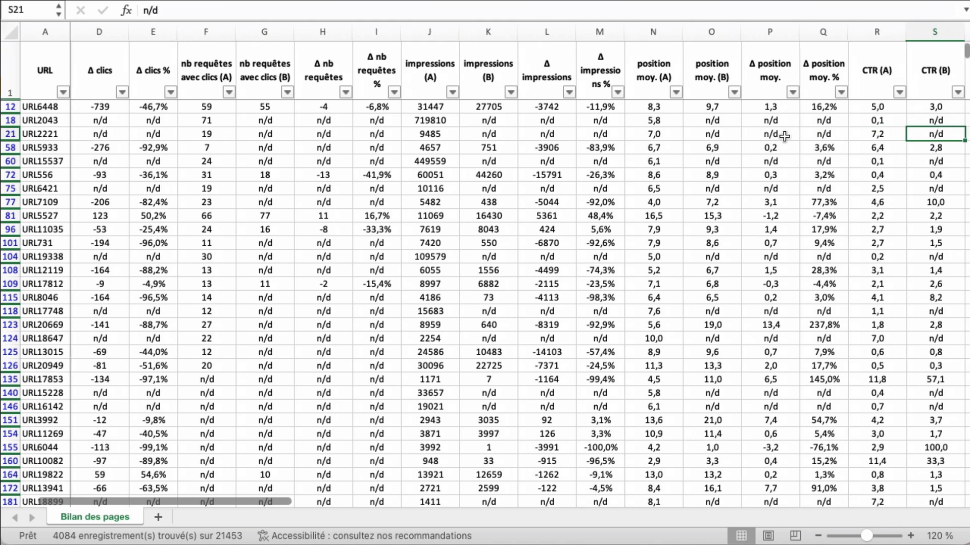
key("Right")
key("Right")
key("Right")
key("Right")
key("Right")
key("Right")
key("Right")
key("Right")
key("Right")
key("Right")
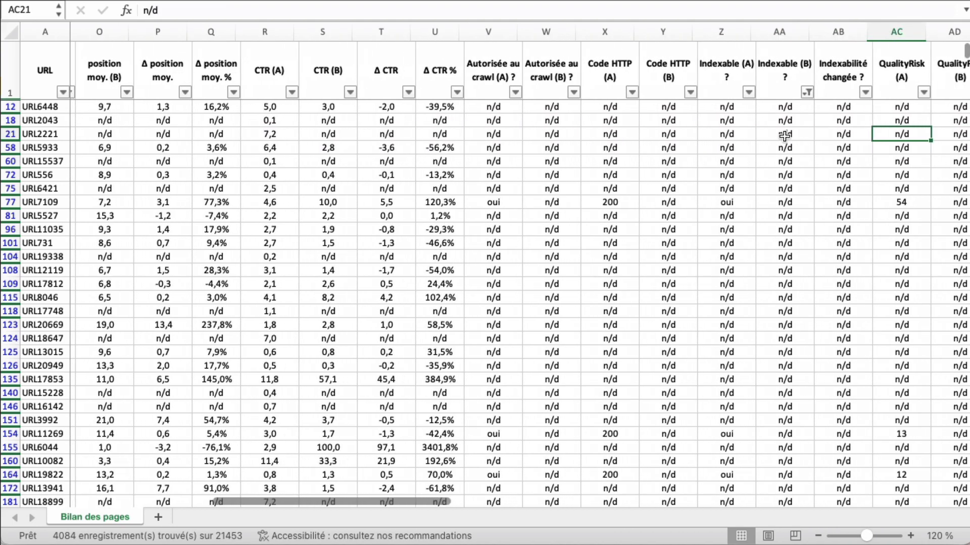
key("Right")
key("Right")
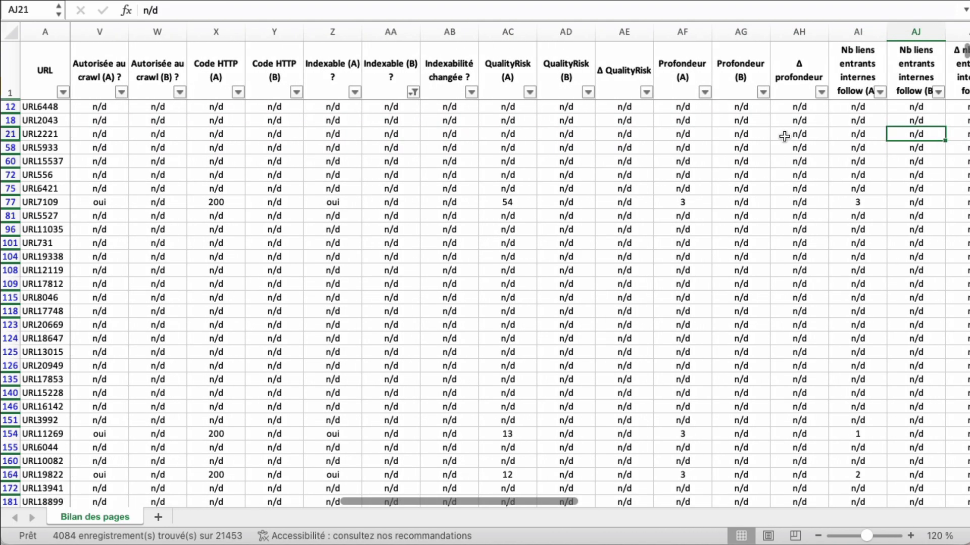
Review the column headings from Profondeur (A) through the internal link and anchor counts to Title modifié ?
left_click(692, 75)
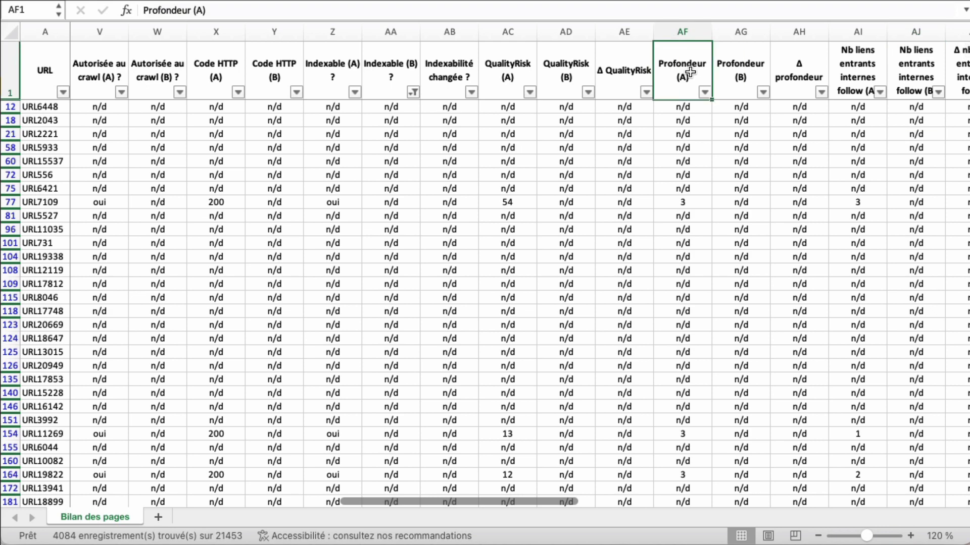
left_click(846, 67)
key("Right")
key("Right")
key("Right")
key("Right")
key("Right")
key("Right")
key("Right")
key("Right")
key("Right")
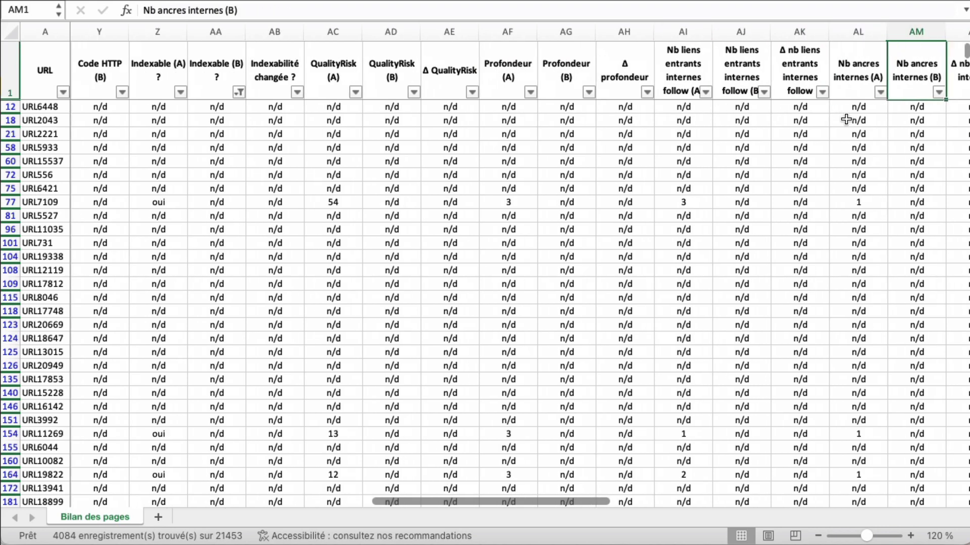
key("Right")
key("Right")
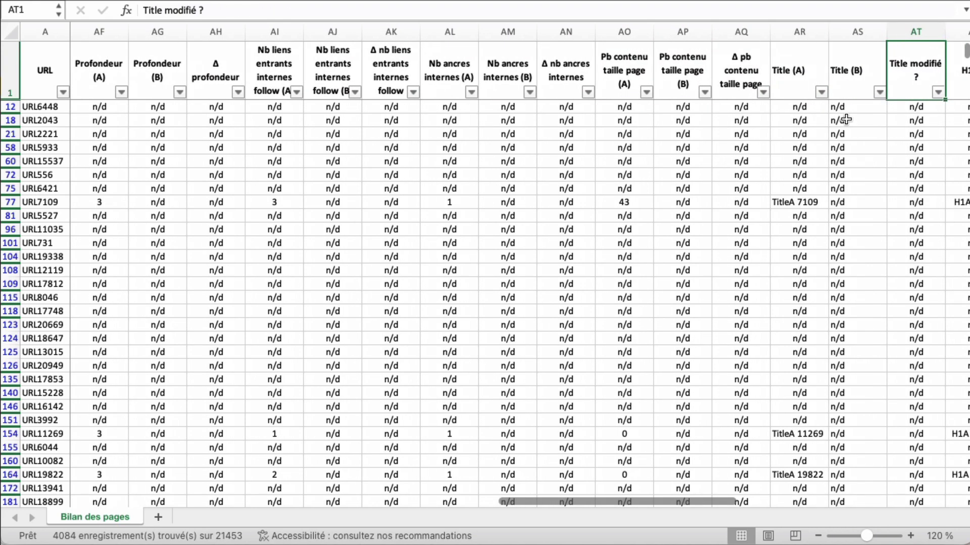
Check the internal anchor, page-size content and Title columns, including the Title (A) and H1 (A) of URL7109
left_click(443, 68)
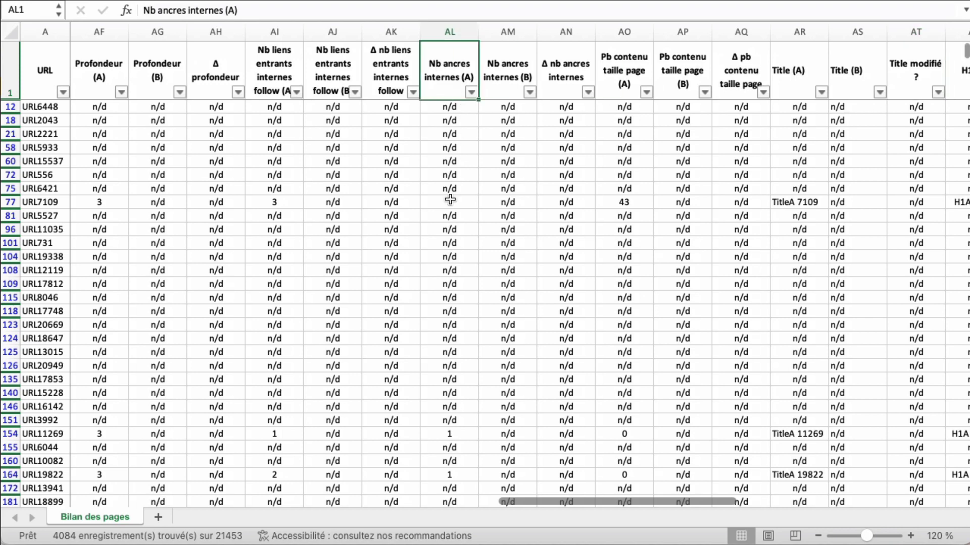
left_click(576, 84)
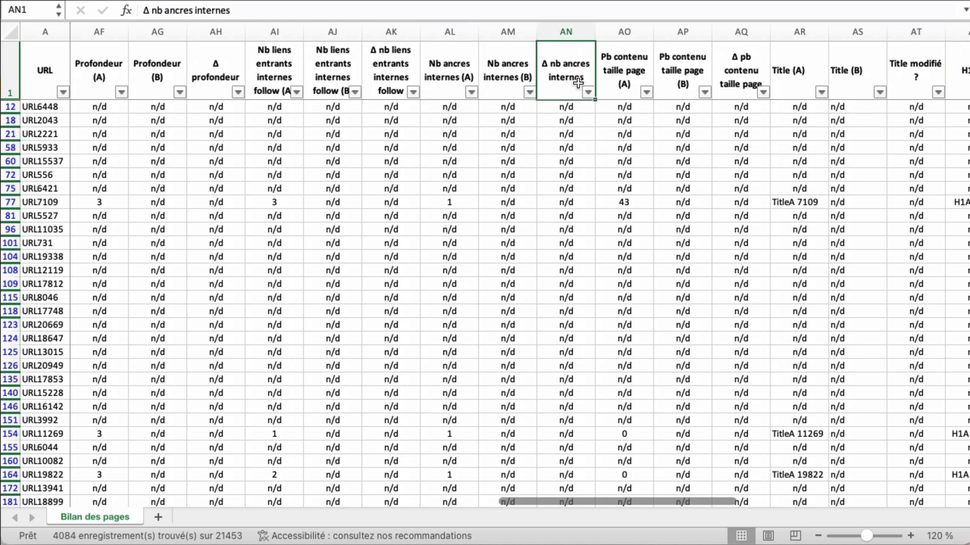
left_click(625, 64)
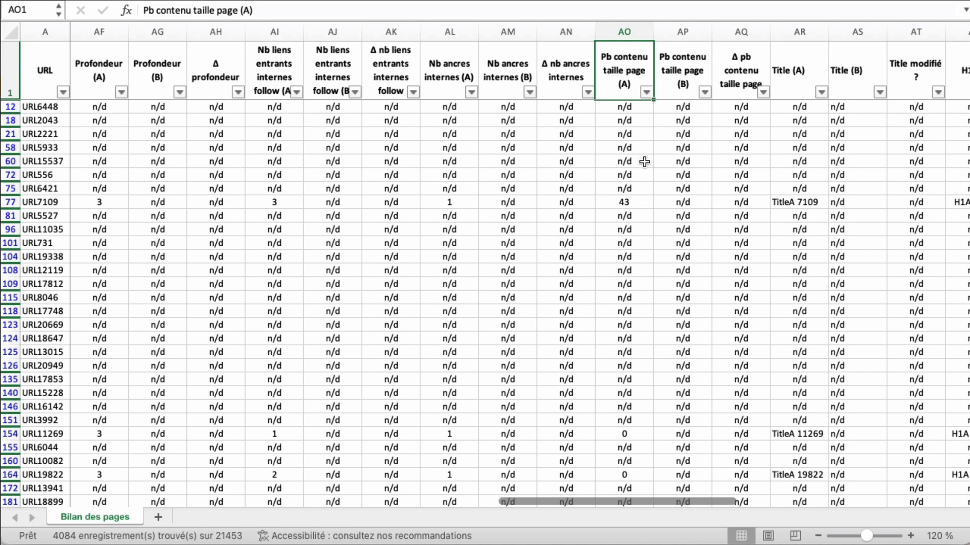
left_click(788, 81)
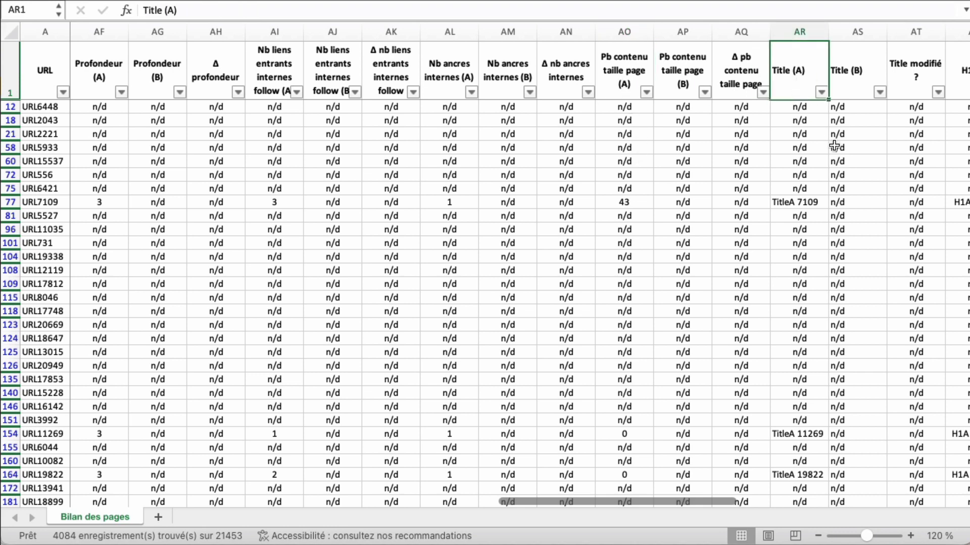
left_click(784, 204)
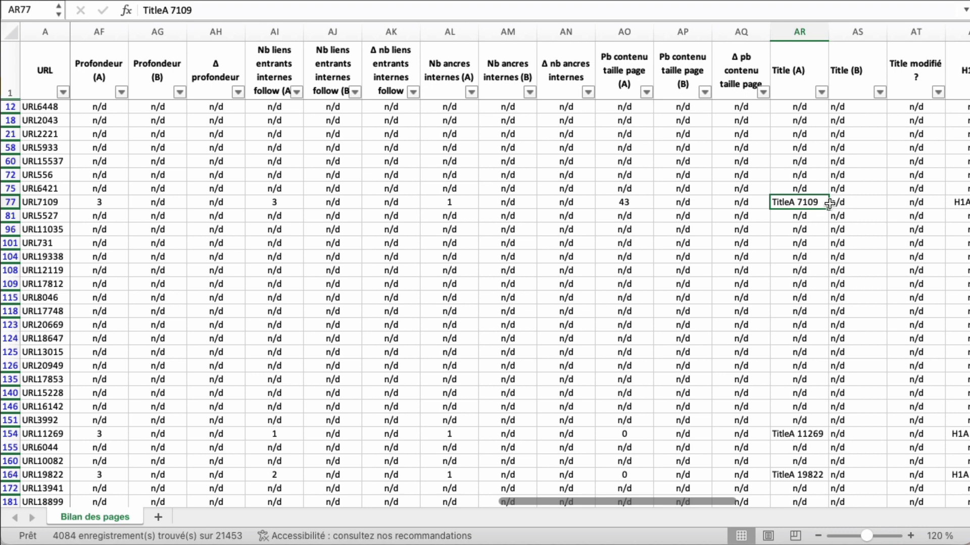
key("Right")
key("Right")
key("Right")
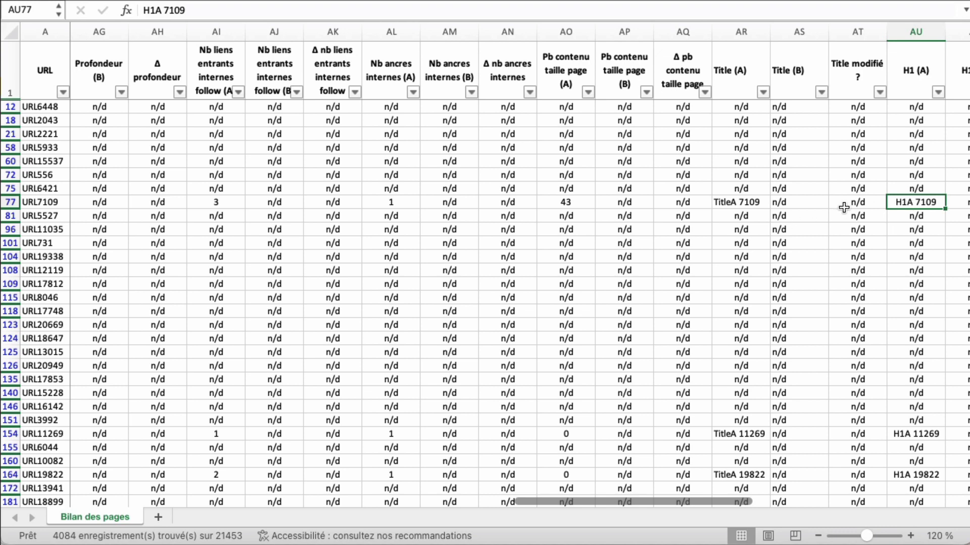
Return from Δ profondeur to the indexability columns and inspect the QualityRisk (A) value of URL7109
left_click(152, 71)
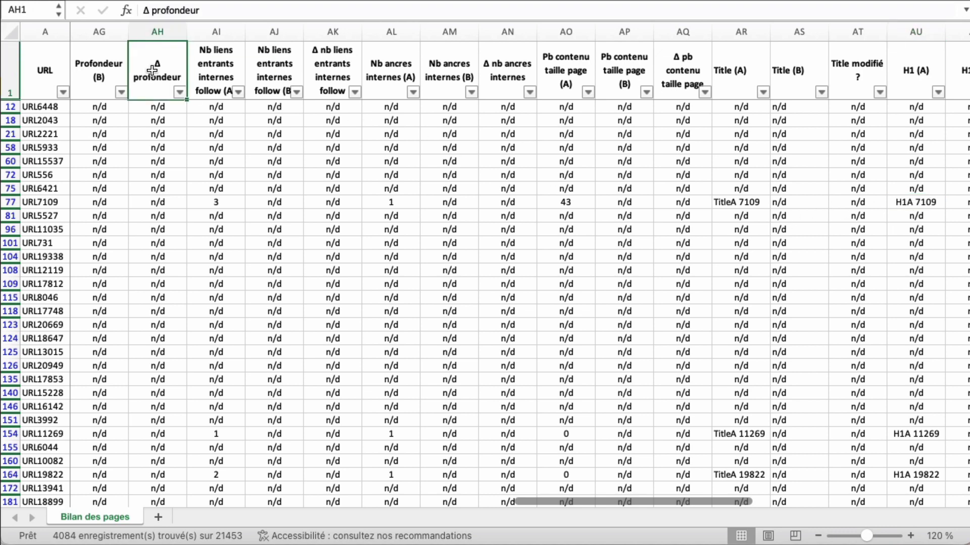
key("Left")
key("Left")
key("Left")
key("Left")
key("Left")
key("Left")
key("Left")
key("Left")
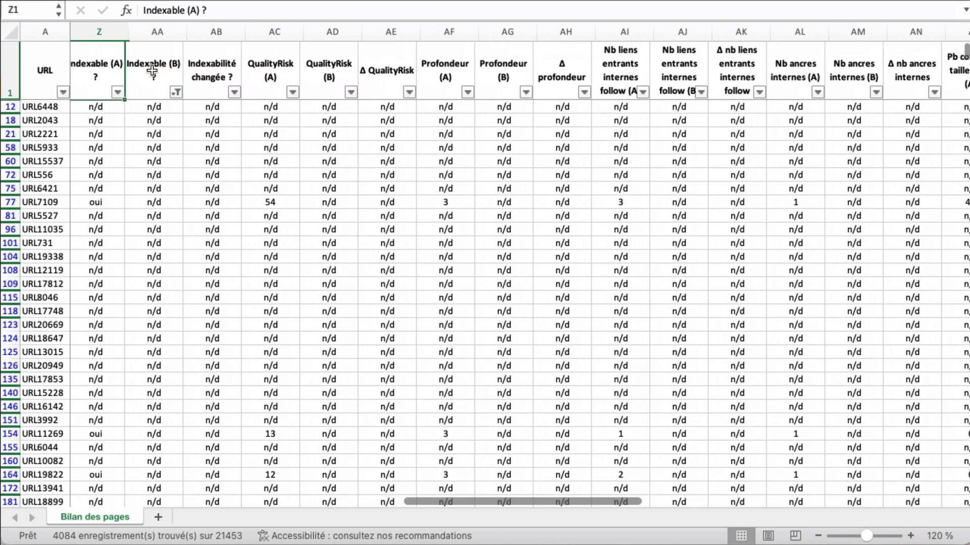
key("Left")
key("Left")
left_click(392, 63)
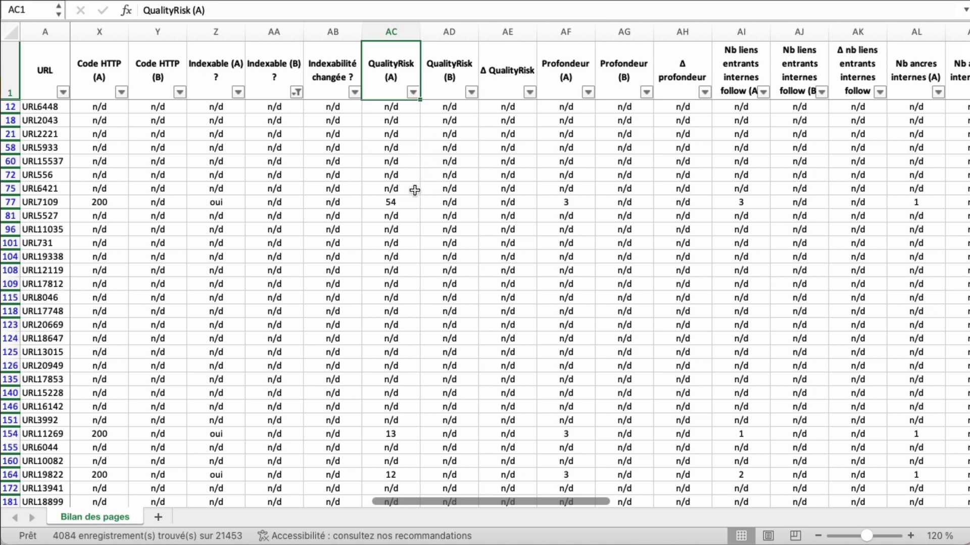
left_click(399, 199)
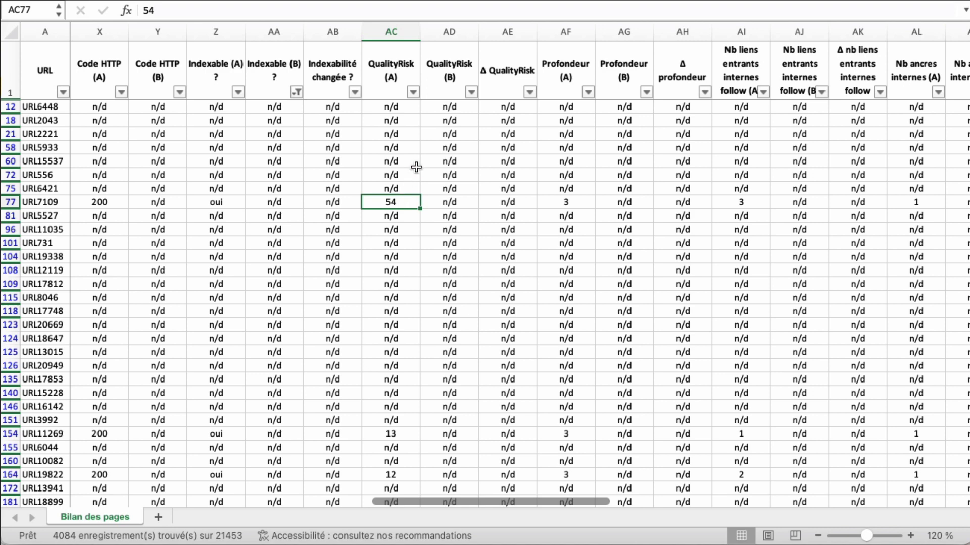